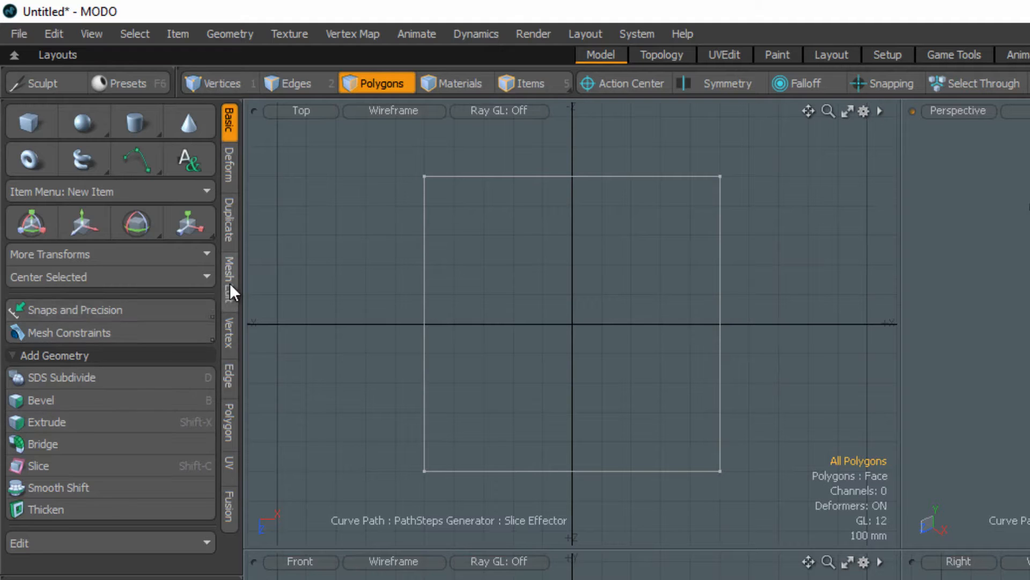
- Slice the cube along a four-point wavy curve with Curve Slice in the Top view
{"action": "left_click", "coordinate": [229, 286]}
{"action": "left_click", "coordinate": [223, 240]}
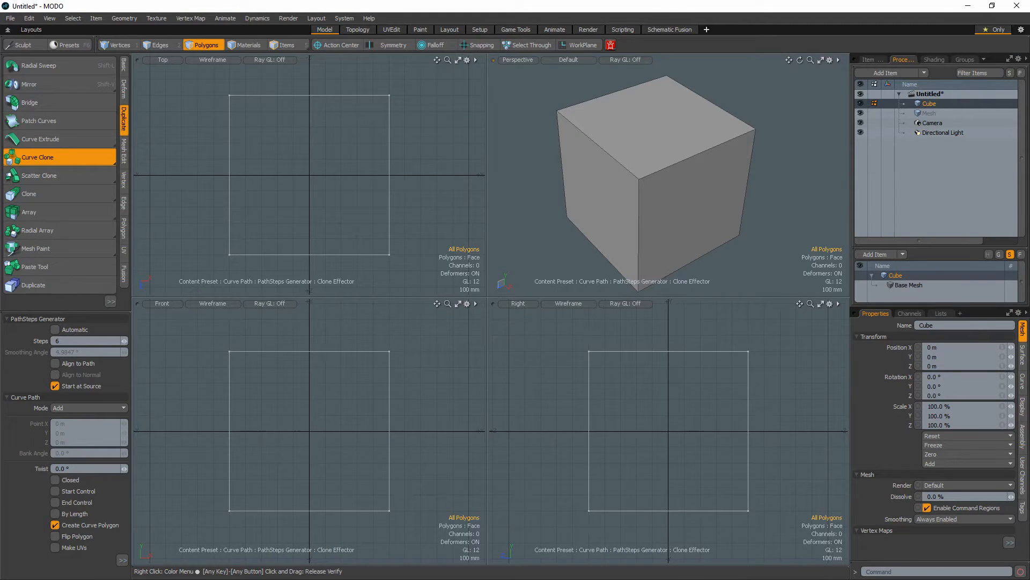
{"action": "left_click", "coordinate": [182, 221]}
{"action": "left_click", "coordinate": [272, 185]}
{"action": "left_click", "coordinate": [344, 205]}
{"action": "left_click", "coordinate": [440, 154]}
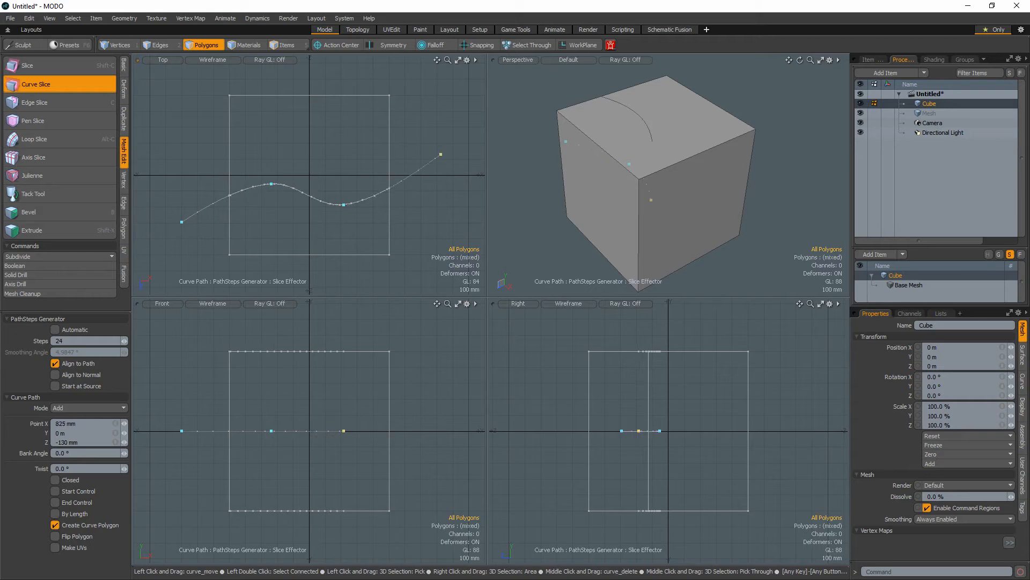
{"action": "key", "text": "space"}
- Shift the slicing curve upward with the move gizmo and slice the cube again along it
{"action": "key", "text": "w"}
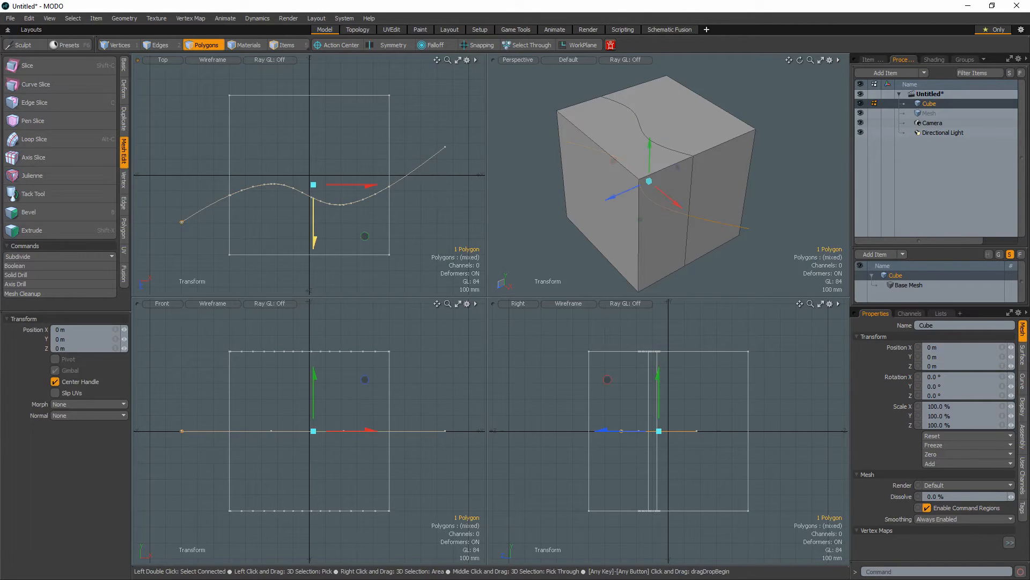
{"action": "left_click_drag", "start_coordinate": [314, 234], "coordinate": [315, 188]}
{"action": "key", "text": "space"}
{"action": "left_click", "coordinate": [35, 84]}
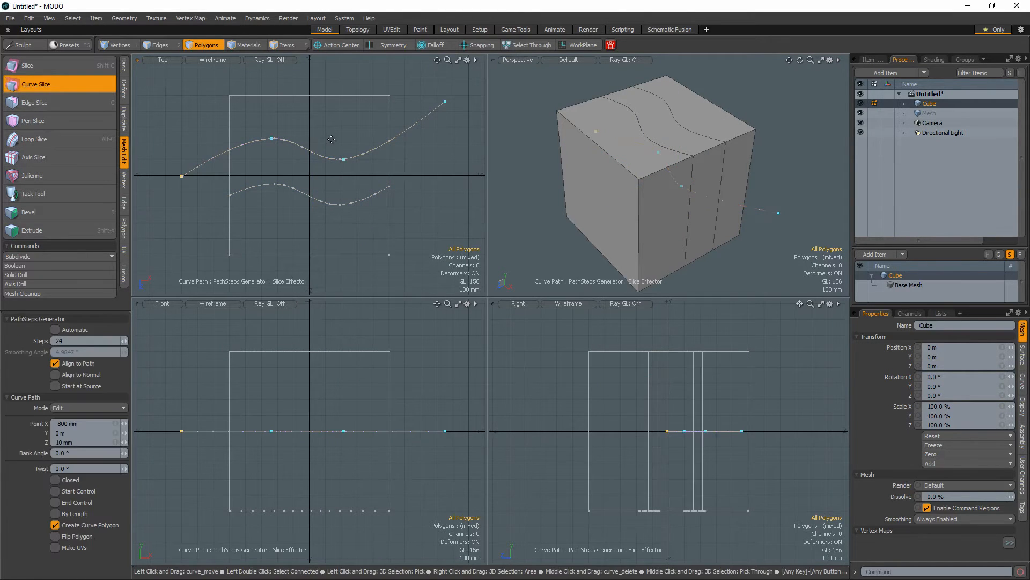
- Curve-extrude a square tube along a five-point wave drawn in the Right view
{"action": "left_click", "coordinate": [537, 432]}
{"action": "left_click", "coordinate": [594, 433]}
{"action": "left_click", "coordinate": [658, 371]}
{"action": "left_click", "coordinate": [720, 435]}
{"action": "left_click", "coordinate": [780, 431]}
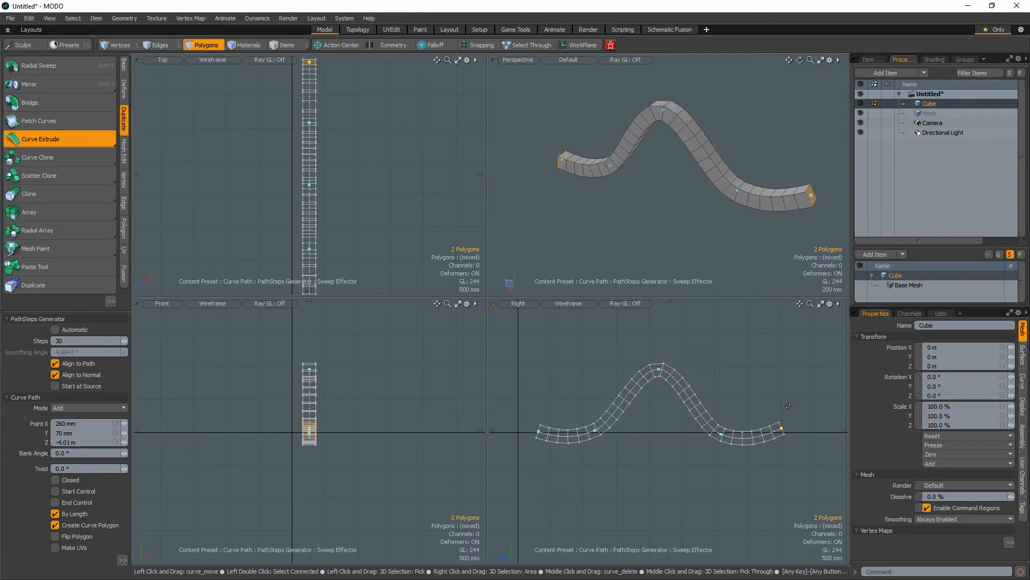
{"action": "left_click", "coordinate": [788, 405]}
{"action": "key", "text": "space"}
{"action": "key", "text": "ctrl+space"}
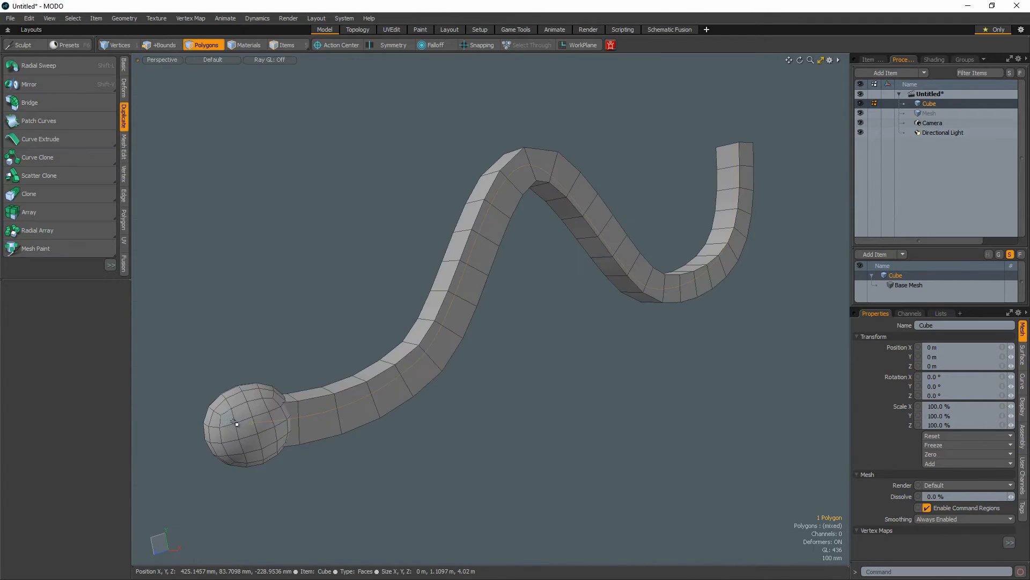
- Curve-clone the sphere along the wave with Align to Normal, By Length and 20 steps
{"action": "left_click", "coordinate": [235, 423]}
{"action": "left_click", "coordinate": [39, 156]}
{"action": "left_click", "coordinate": [277, 248]}
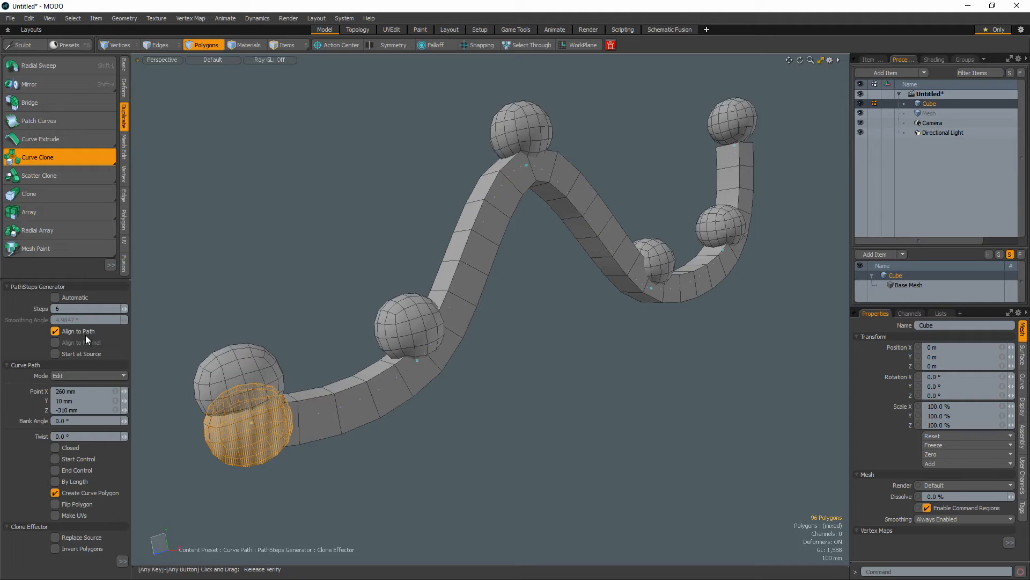
{"action": "left_click", "coordinate": [55, 342]}
{"action": "left_click", "coordinate": [56, 480]}
{"action": "left_click_drag", "start_coordinate": [124, 308], "coordinate": [145, 309]}
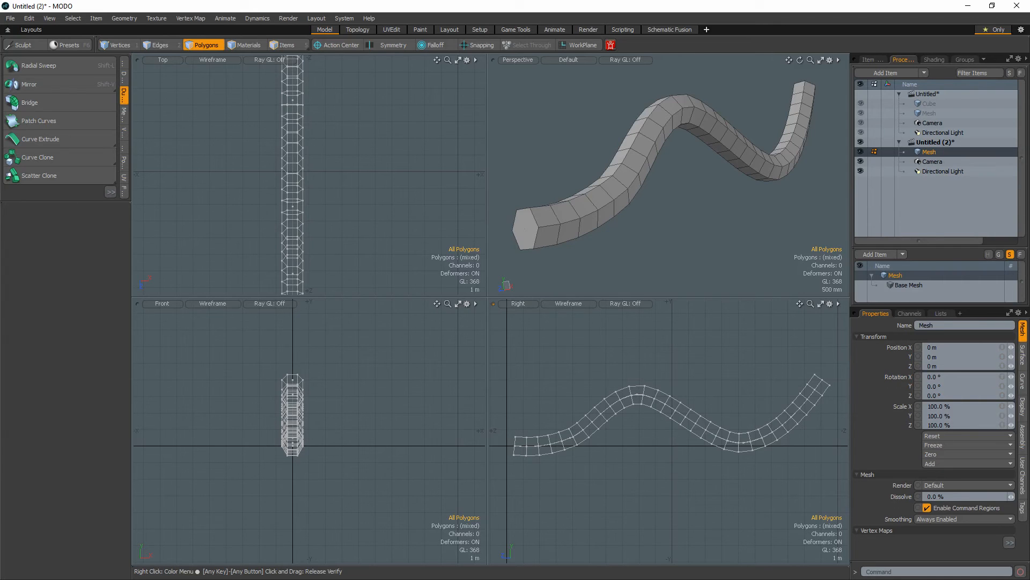
- Delete the hexagonal tube's polygons and select the remaining saved curve polygon
{"action": "double_click", "coordinate": [524, 227]}
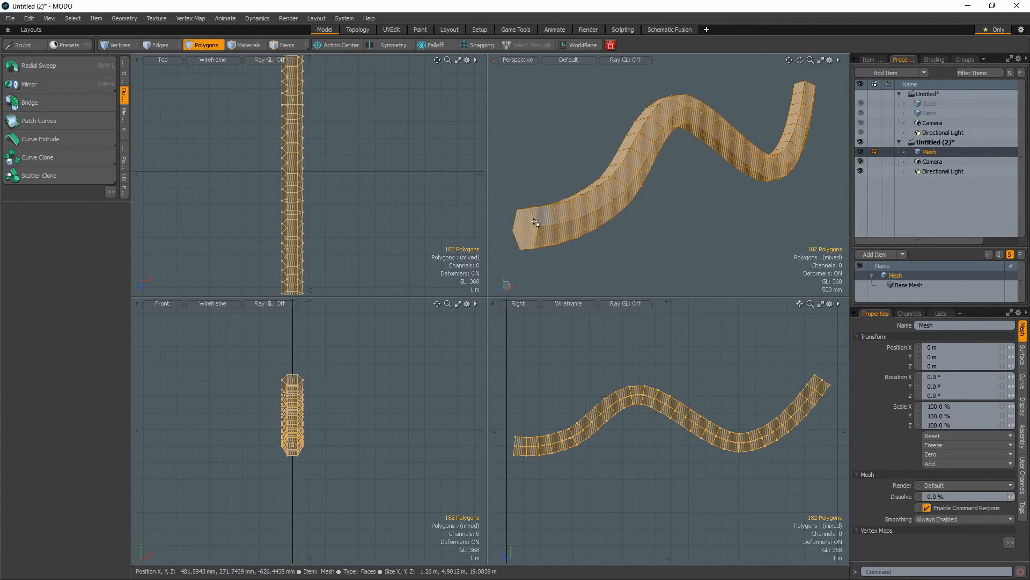
{"action": "key", "text": "Delete"}
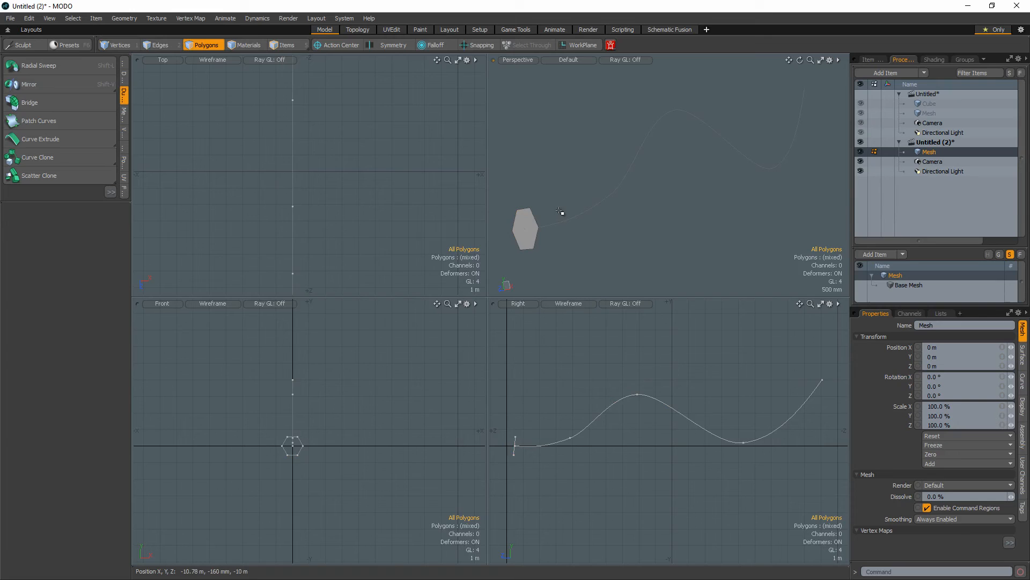
{"action": "left_click", "coordinate": [563, 219]}
- Re-sweep the hexagon along the saved curve and drag its peak point up into a taller wave
{"action": "left_click", "coordinate": [76, 137]}
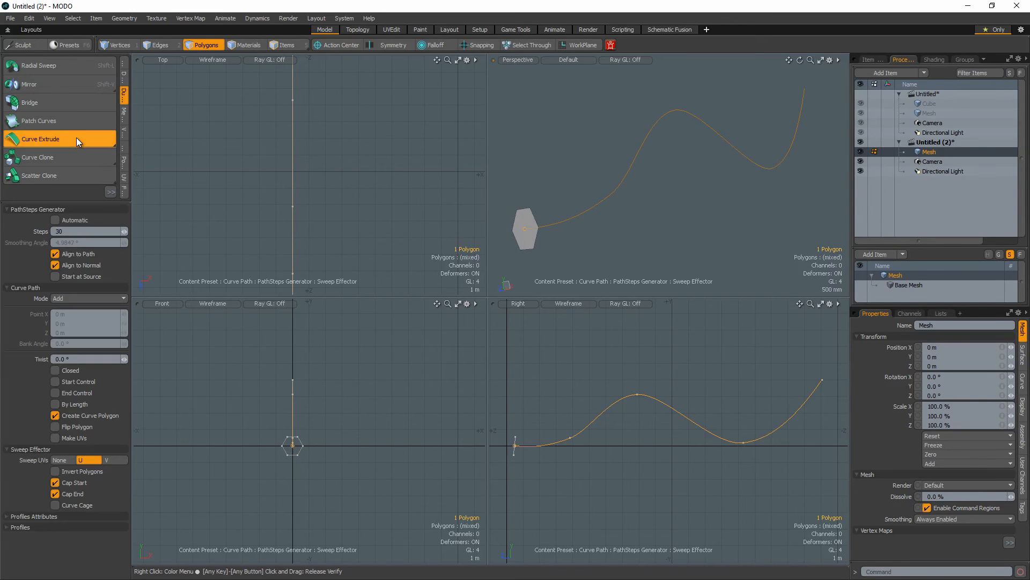
{"action": "left_click", "coordinate": [581, 388]}
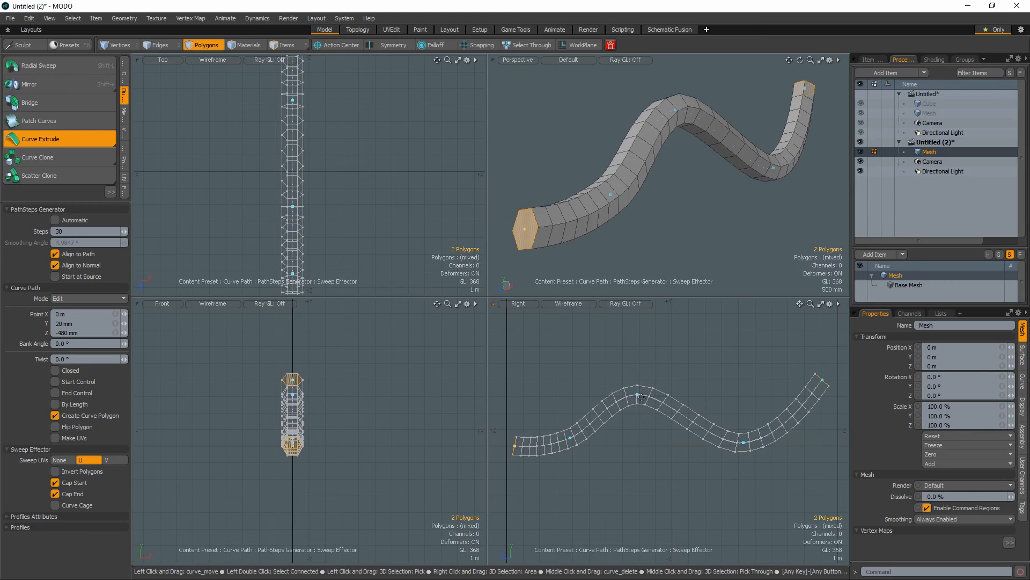
{"action": "mouse_move", "coordinate": [640, 396]}
{"action": "left_mouse_down"}
{"action": "mouse_move", "coordinate": [742, 411]}
{"action": "mouse_move", "coordinate": [747, 465]}
{"action": "left_mouse_up"}
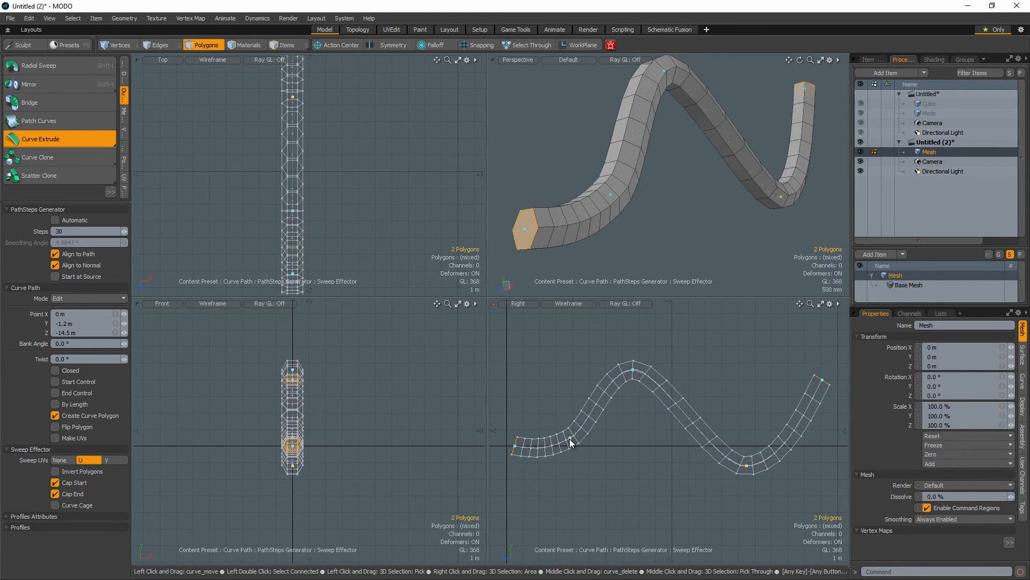